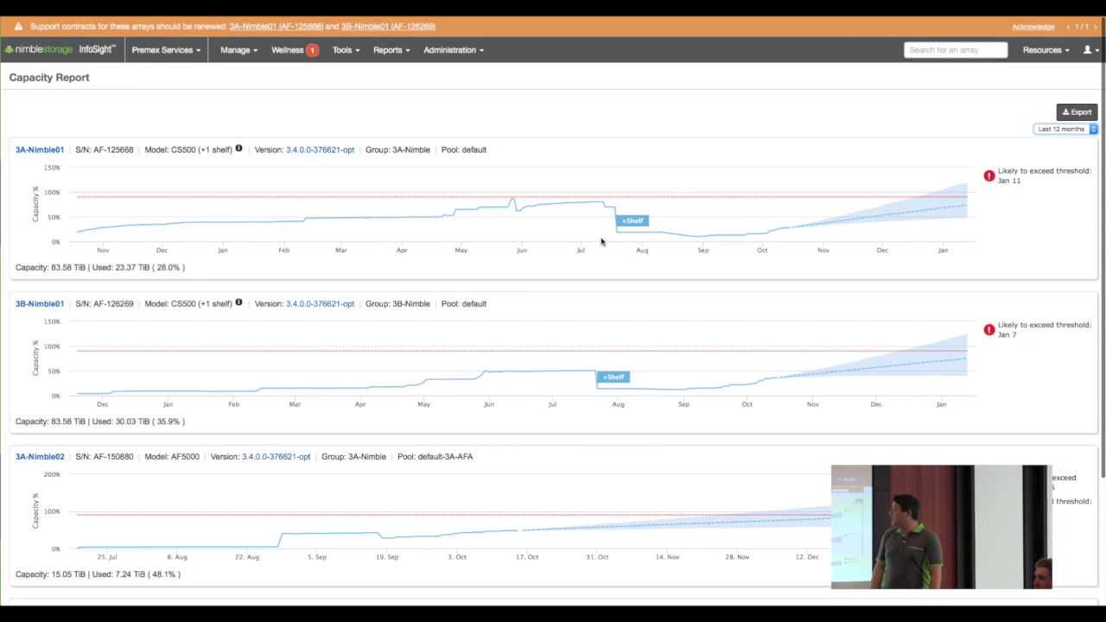
- Examine the 12-month capacity usage and projections of all arrays in the Capacity Report
mouse_move(601, 239)
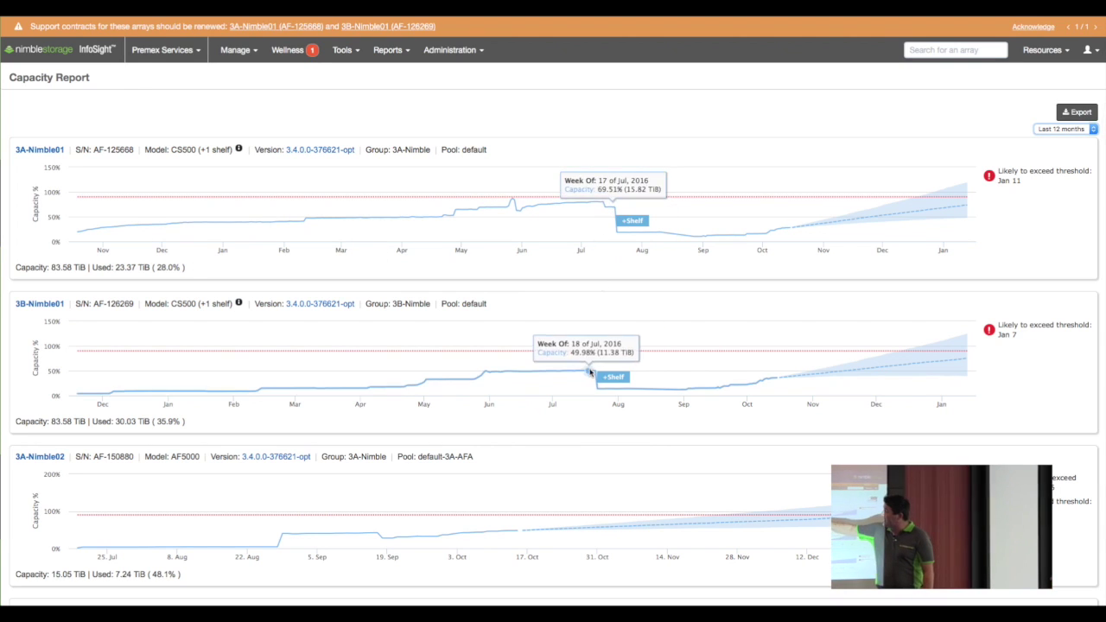
mouse_move(600, 383)
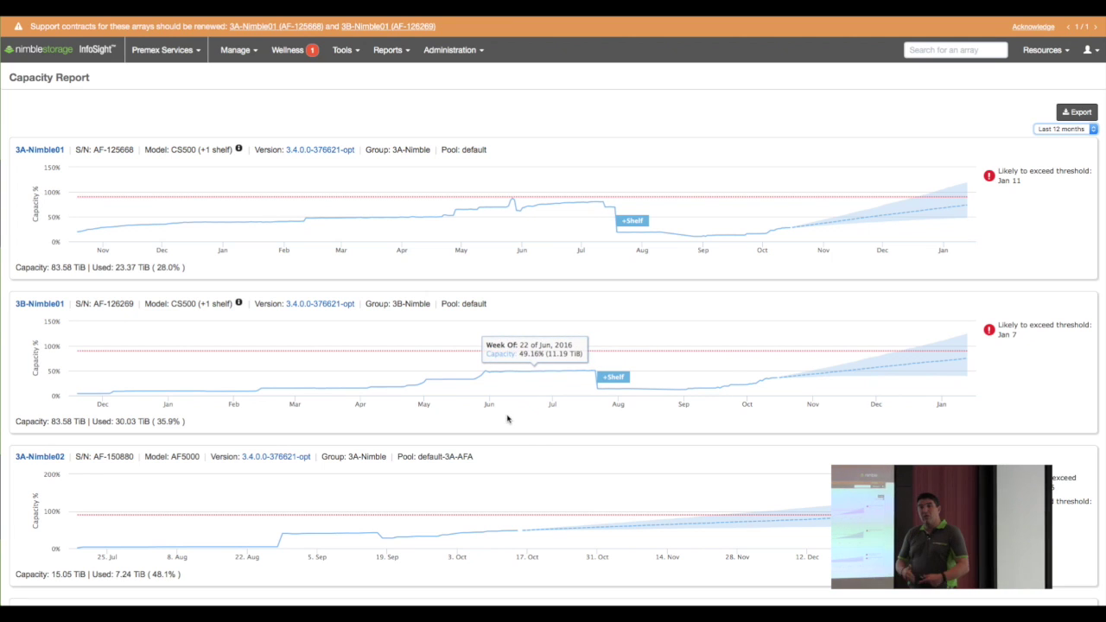
scroll(504, 417, "down", 1)
scroll(503, 417, "up", 1)
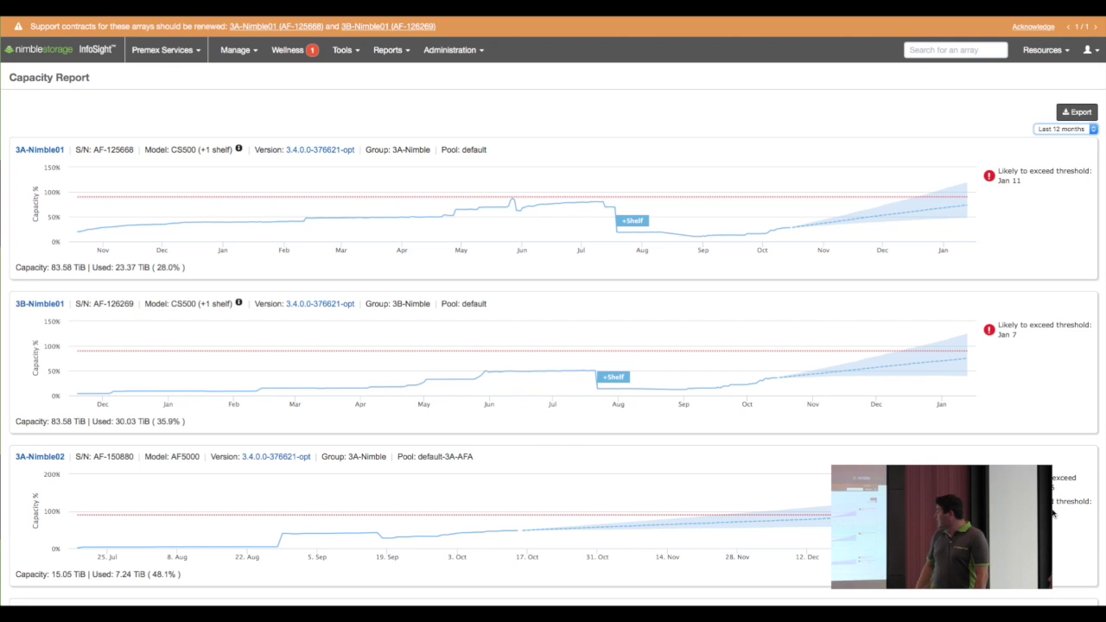
scroll(1053, 513, "down", 4)
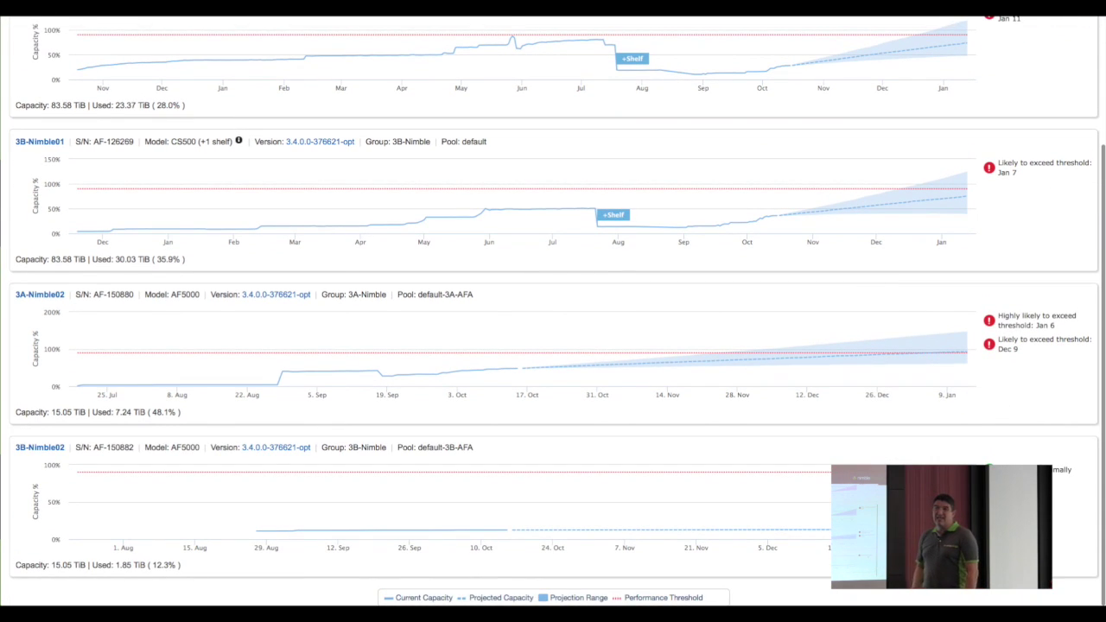
scroll(553, 311, "up", 4)
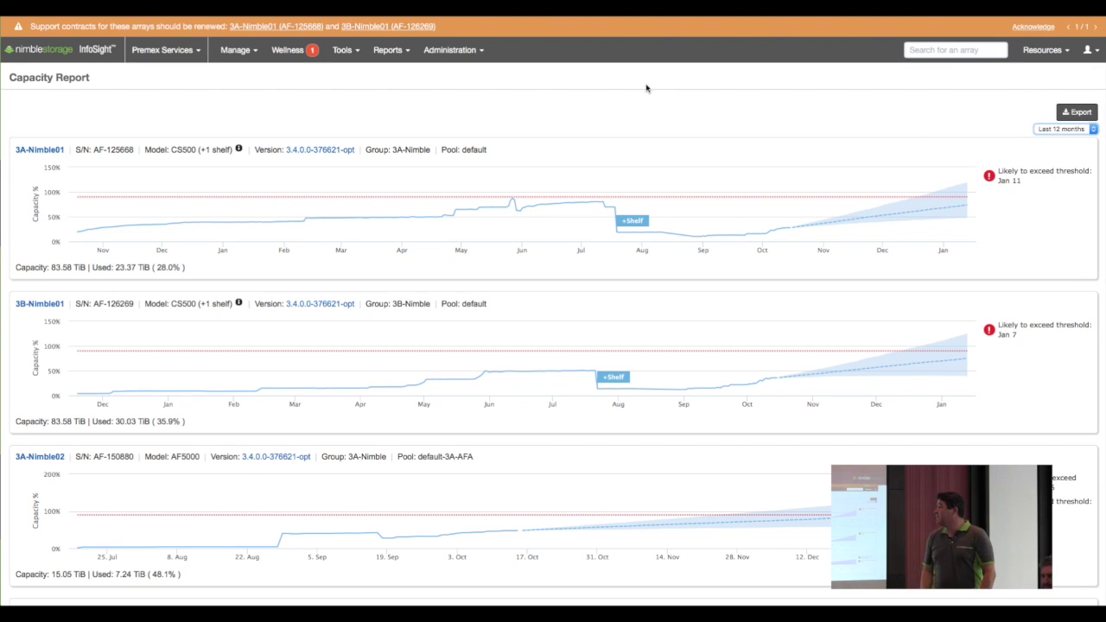
- Switch to the Performance Report and review the cache and CPU recommendations for every array
key("ctrl+Tab")
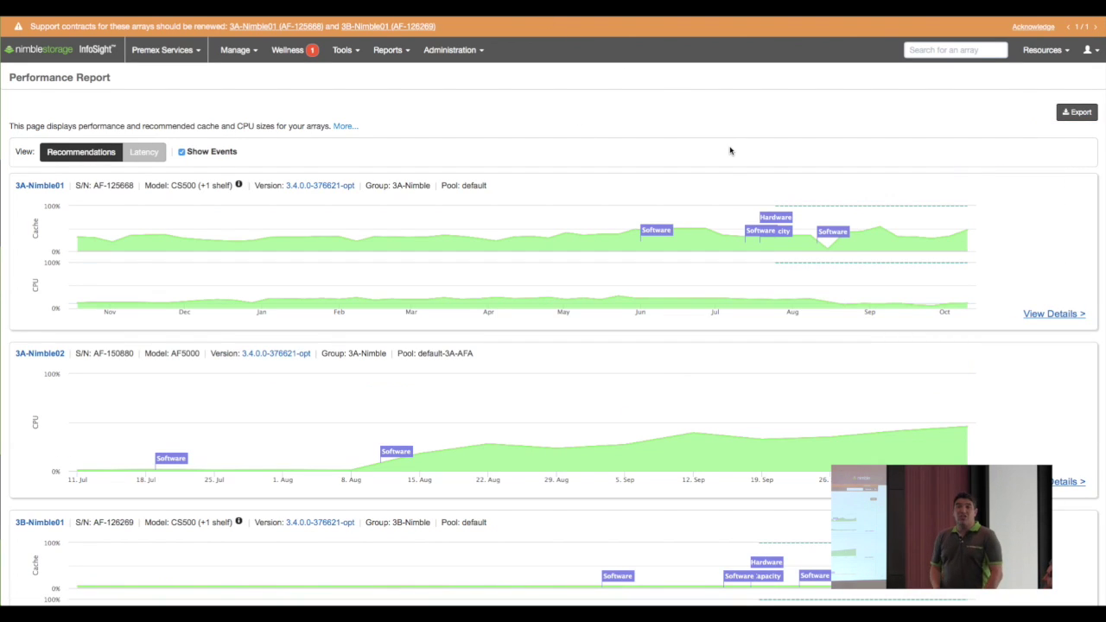
scroll(1043, 233, "down", 1)
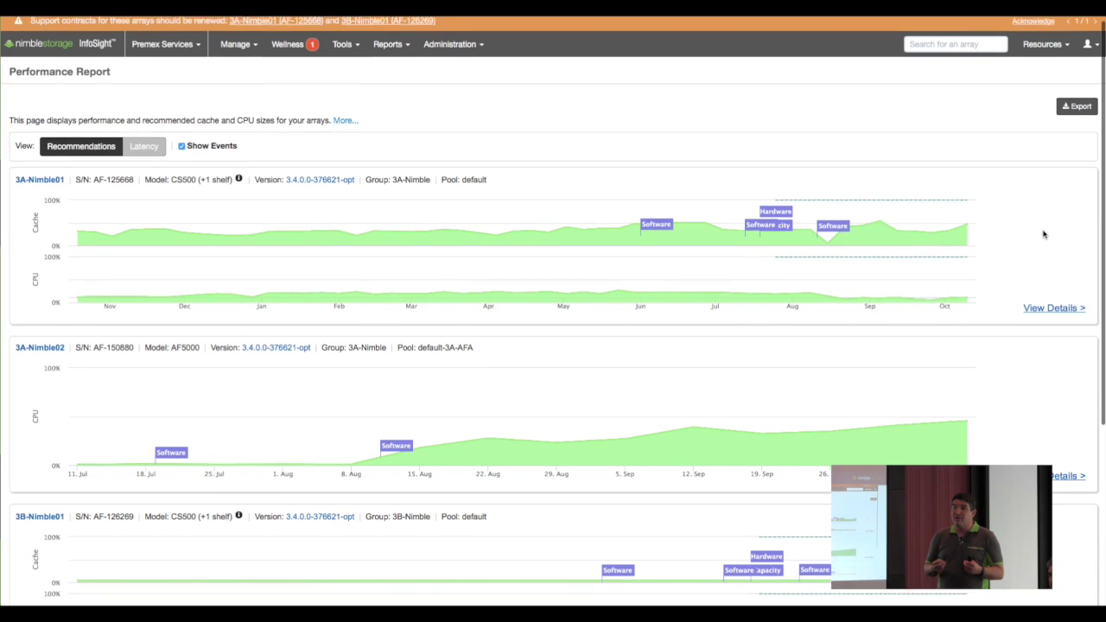
mouse_move(990, 239)
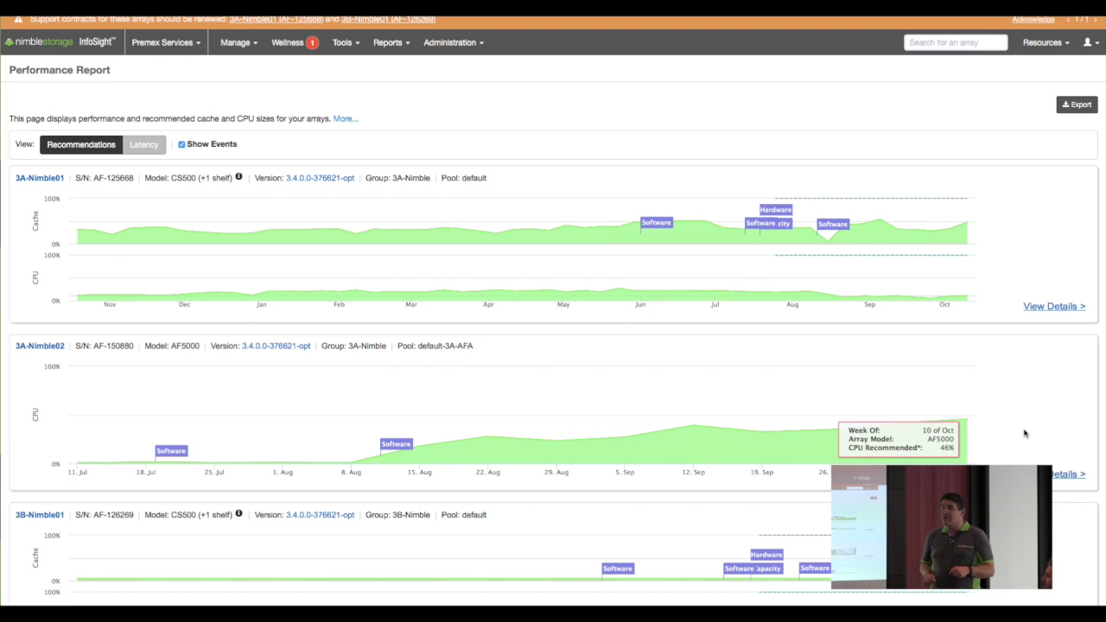
scroll(1025, 432, "down", 3)
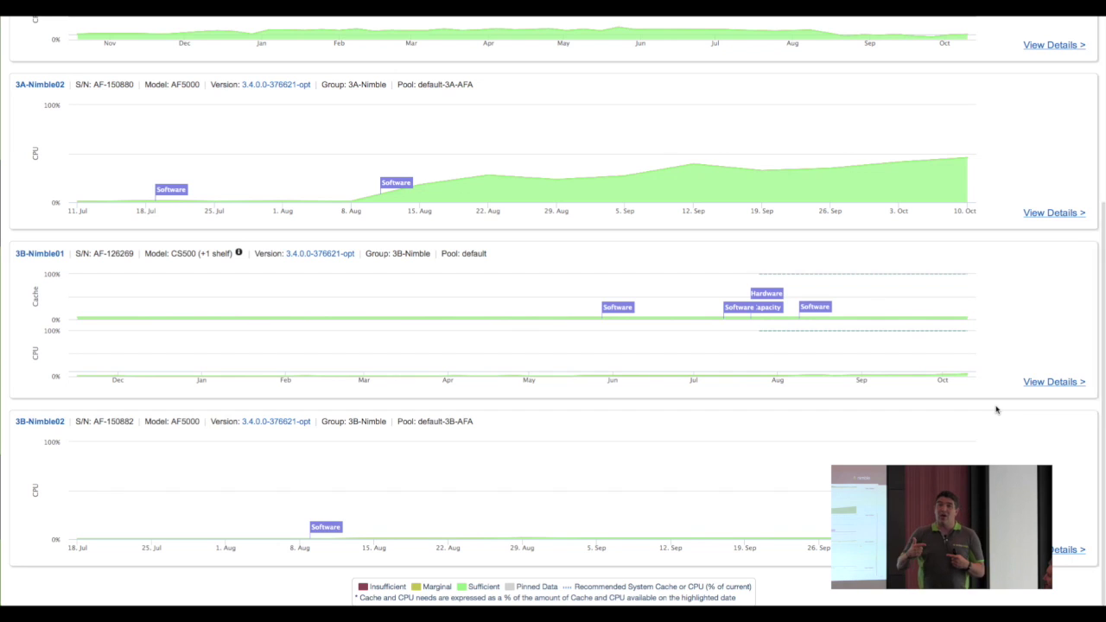
scroll(996, 409, "up", 3)
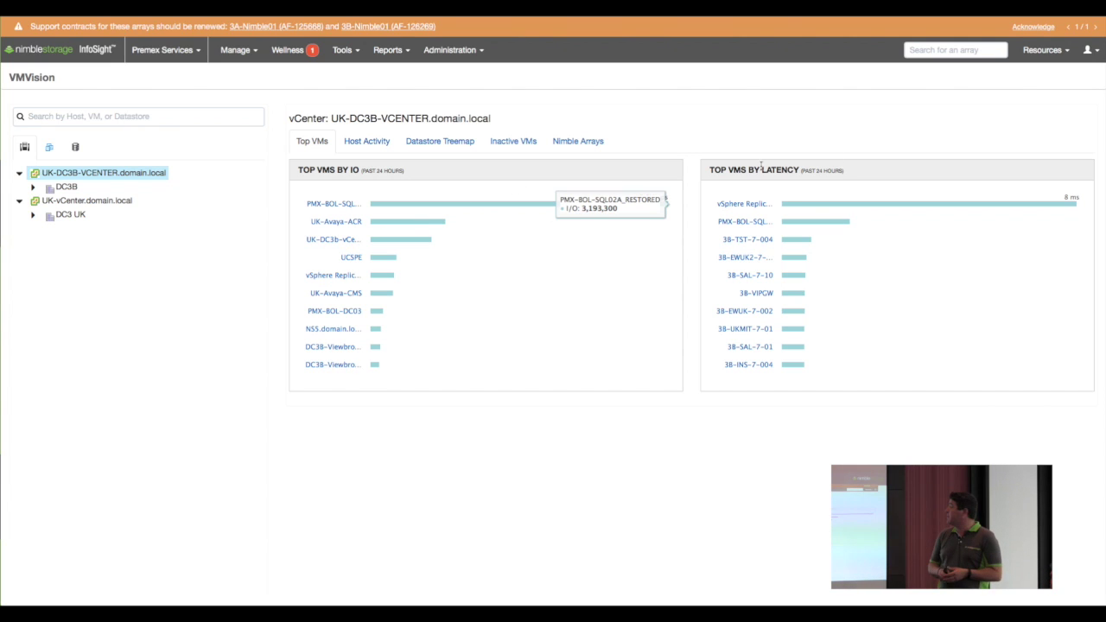
- Review the top VMs by latency and the host activity of vCenter UK-DC3B-VCENTER.domain.local in VMVision
mouse_move(826, 214)
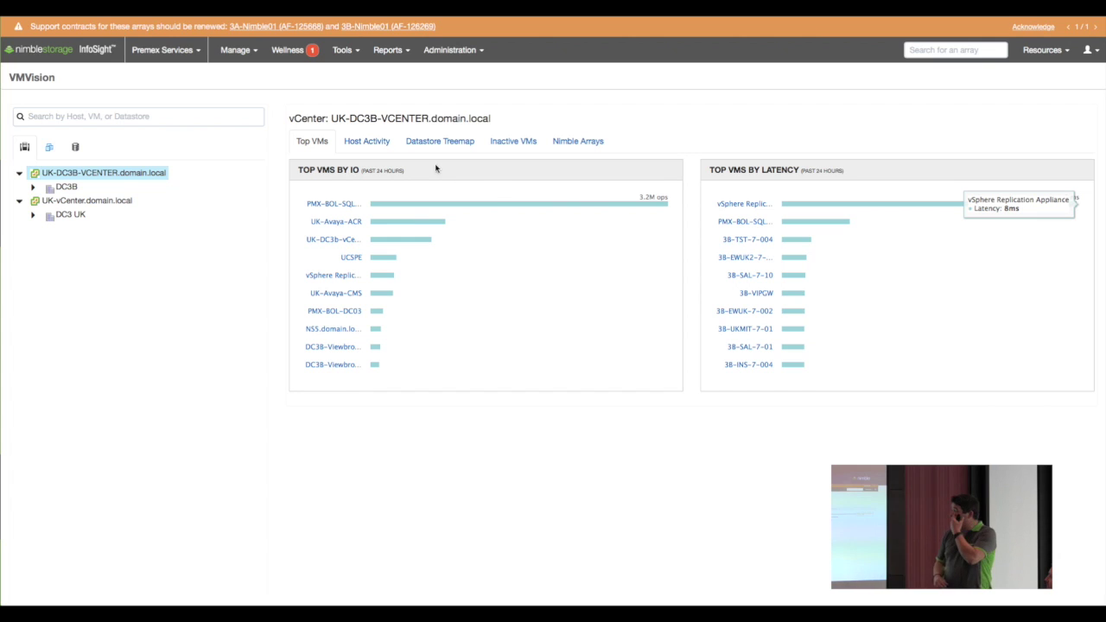
left_click(373, 148)
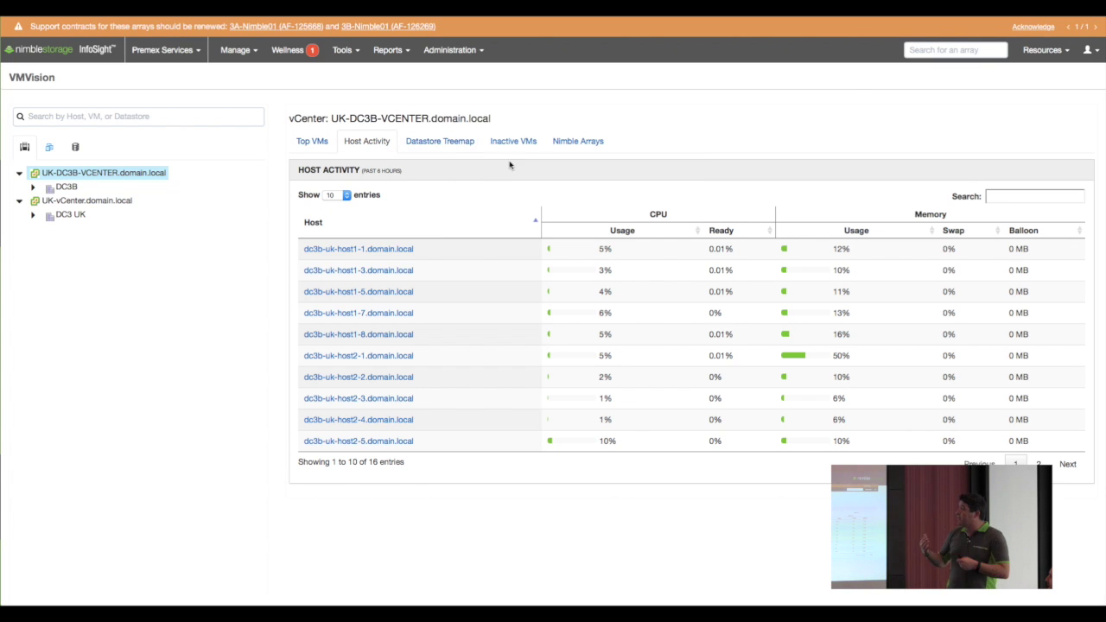
- Inspect the datastore treemap, drilling down through Nimble3B-CS-NoRep-Servers01 to the vSphere Replication Appliance VM's details
left_click(441, 143)
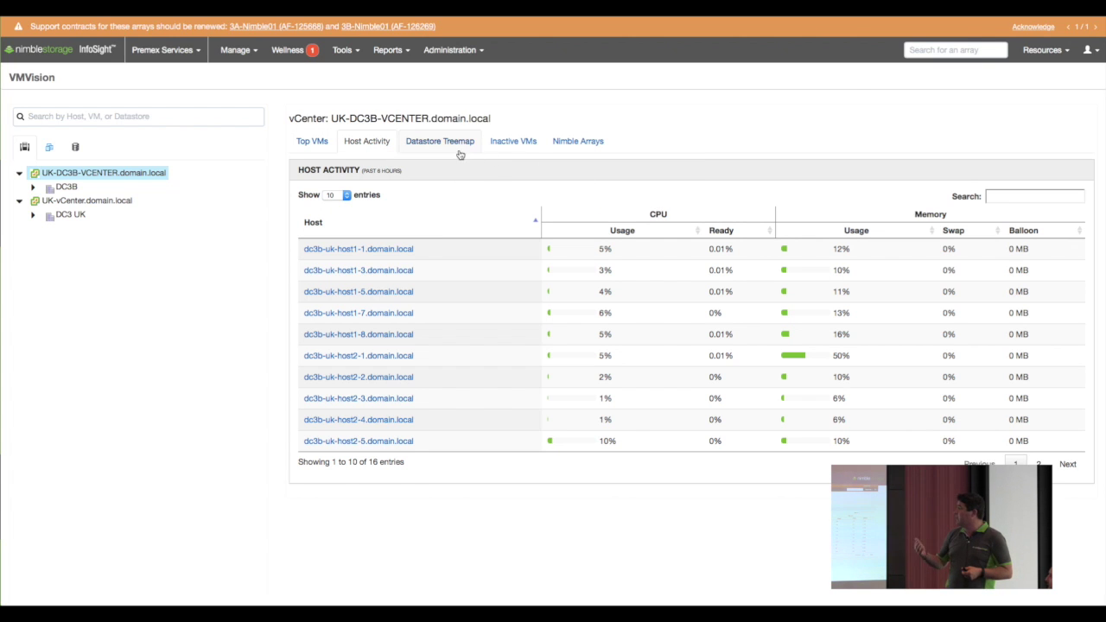
mouse_move(372, 249)
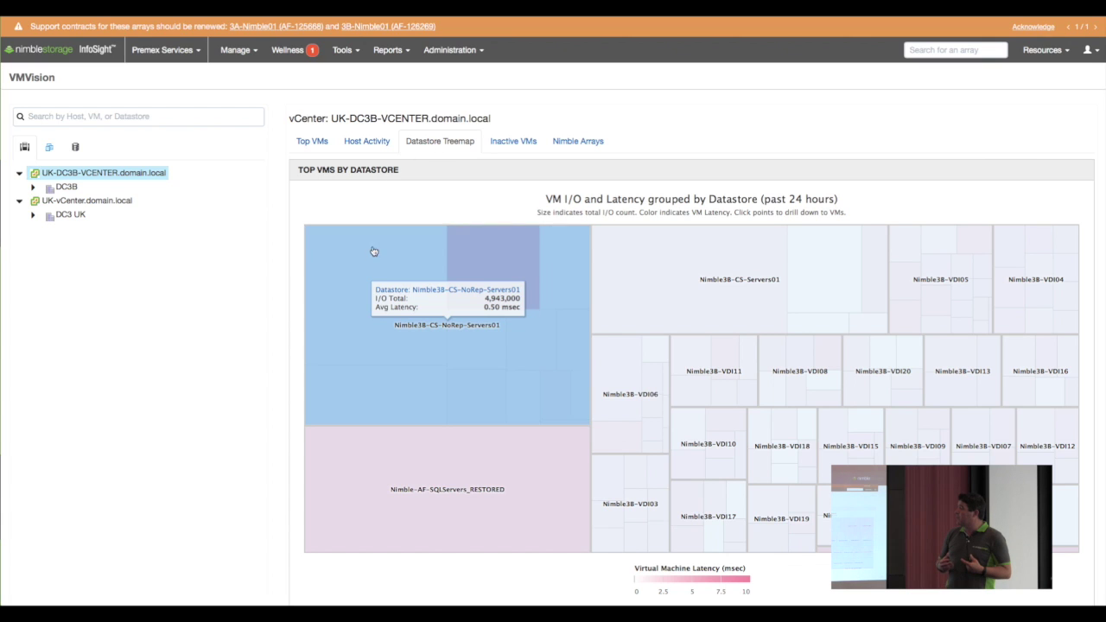
mouse_move(365, 450)
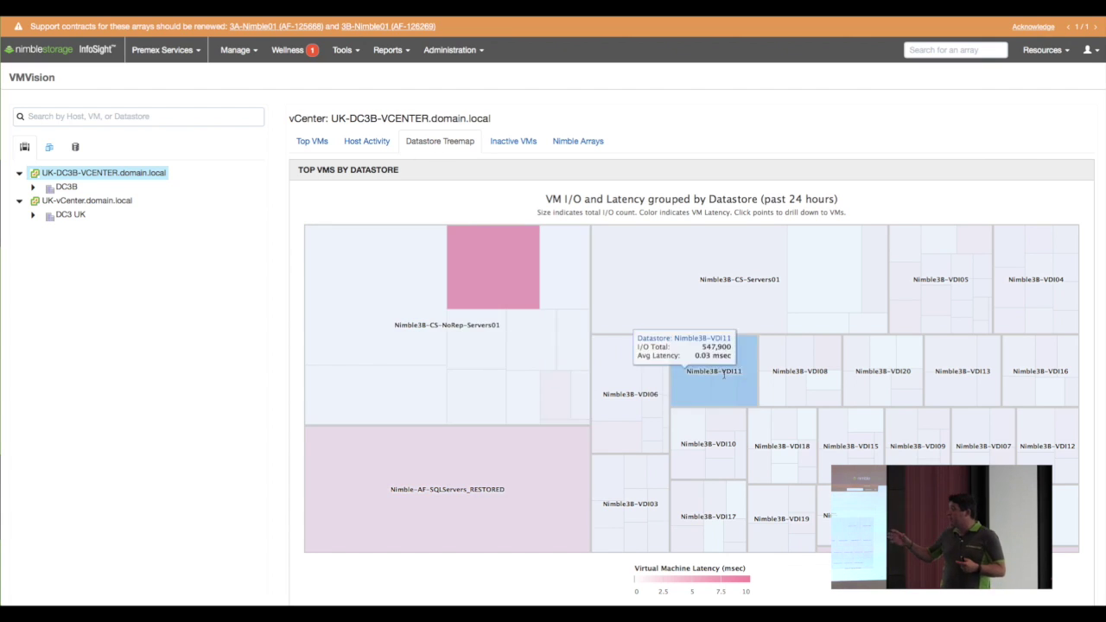
mouse_move(793, 395)
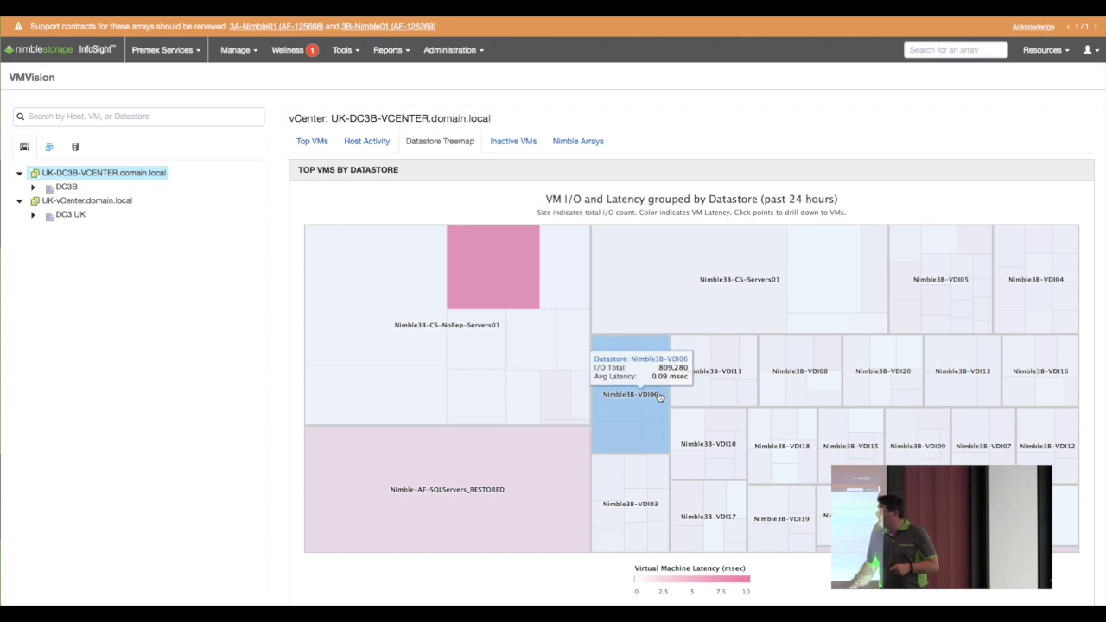
left_click(470, 359)
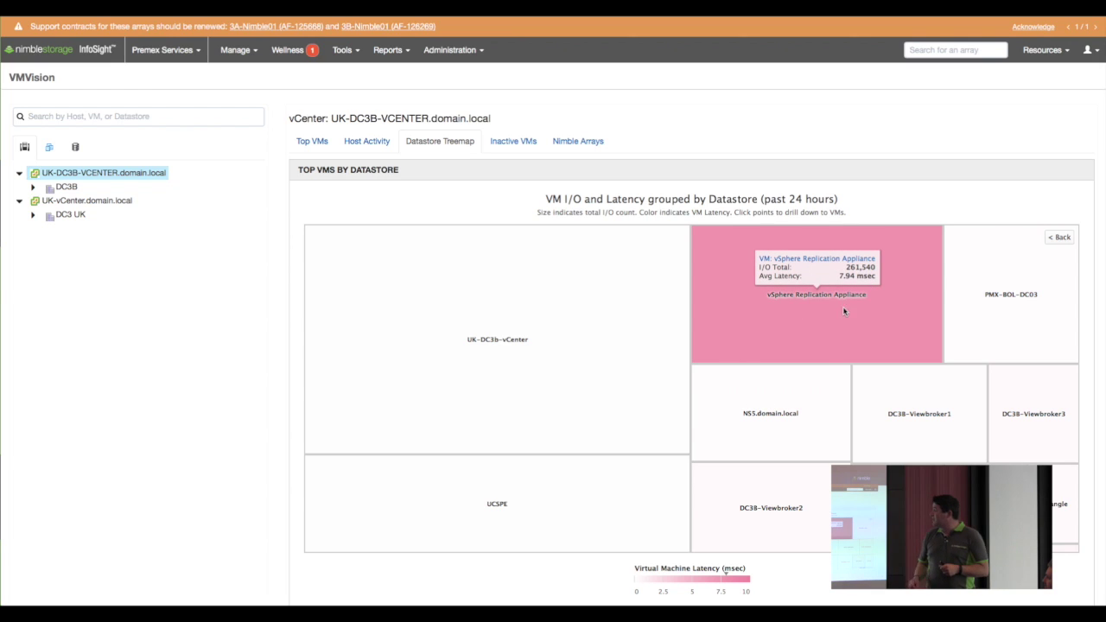
left_click(817, 264)
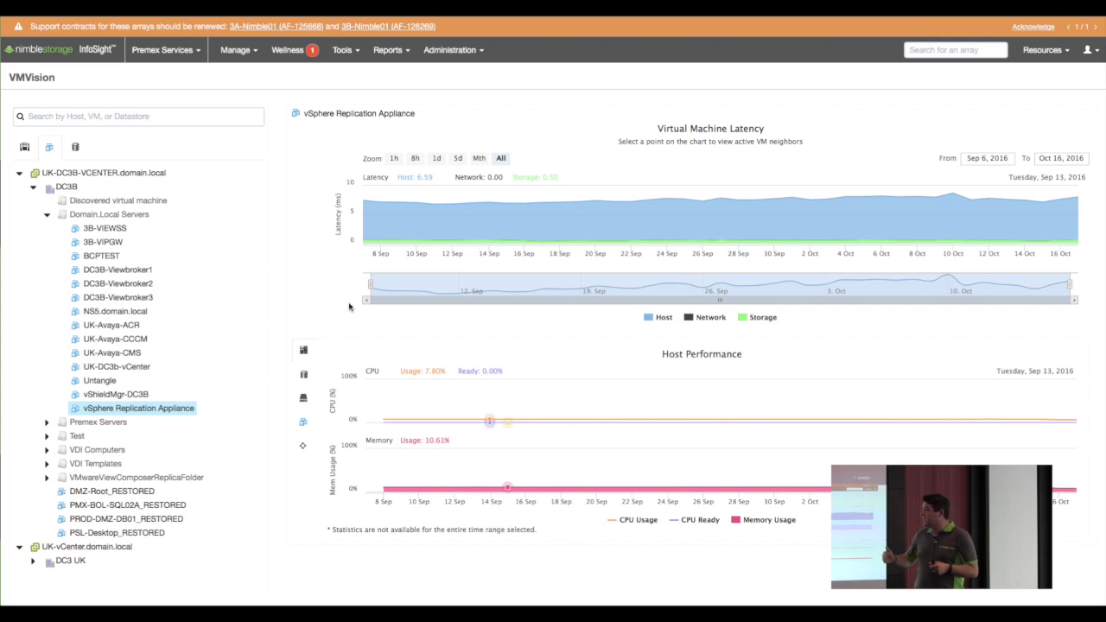
- Review the datastore and virtual disk performance charts of the vSphere Replication Appliance VM
left_click(304, 374)
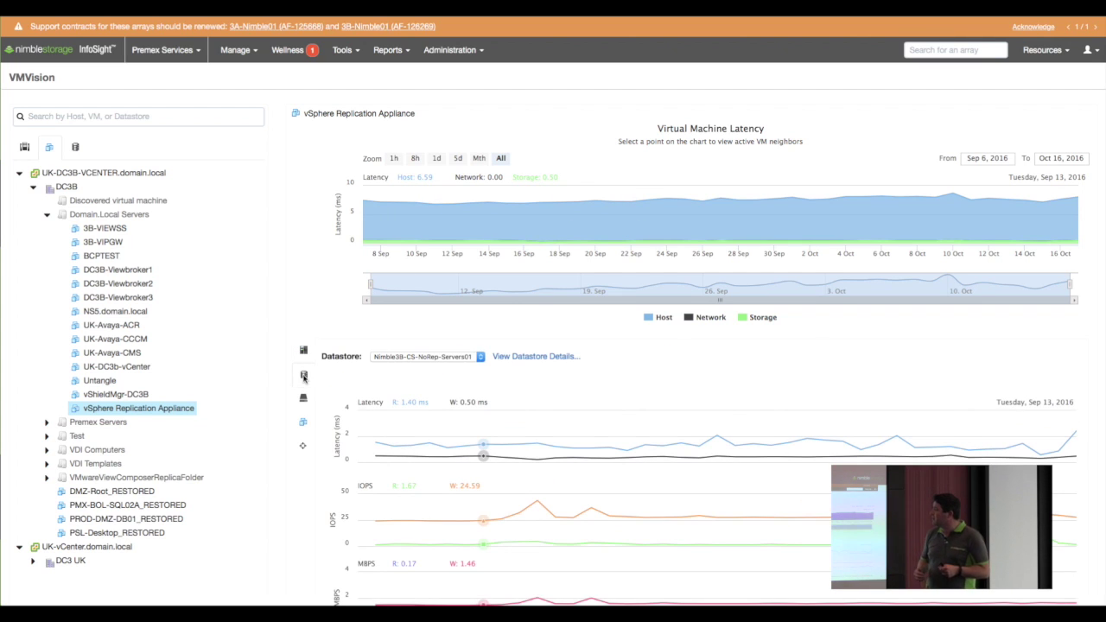
left_click(302, 422)
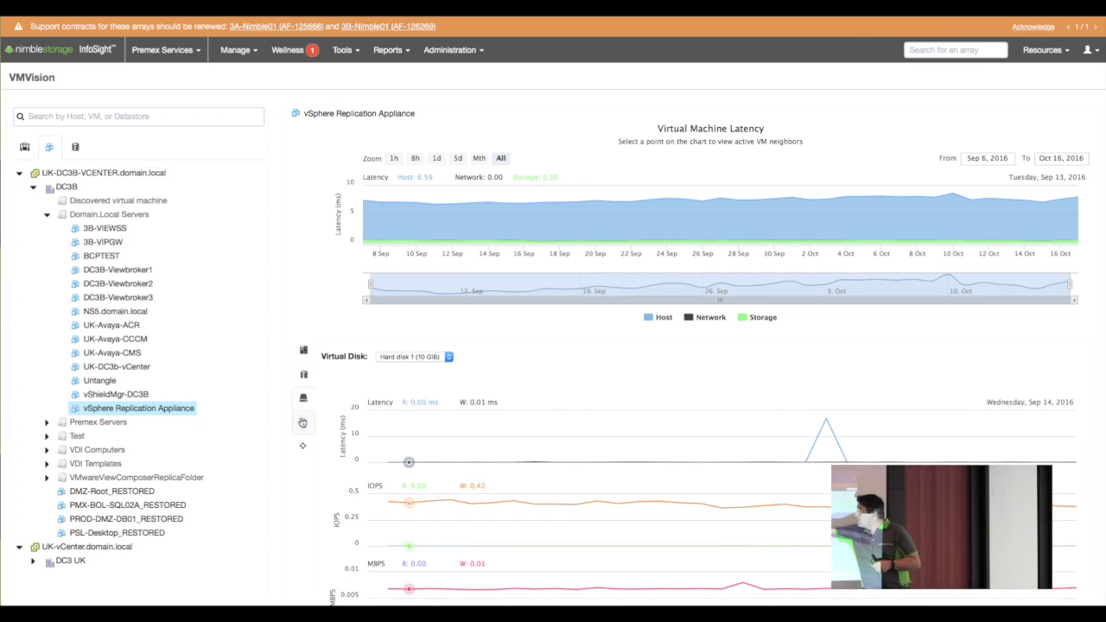
left_click(302, 422)
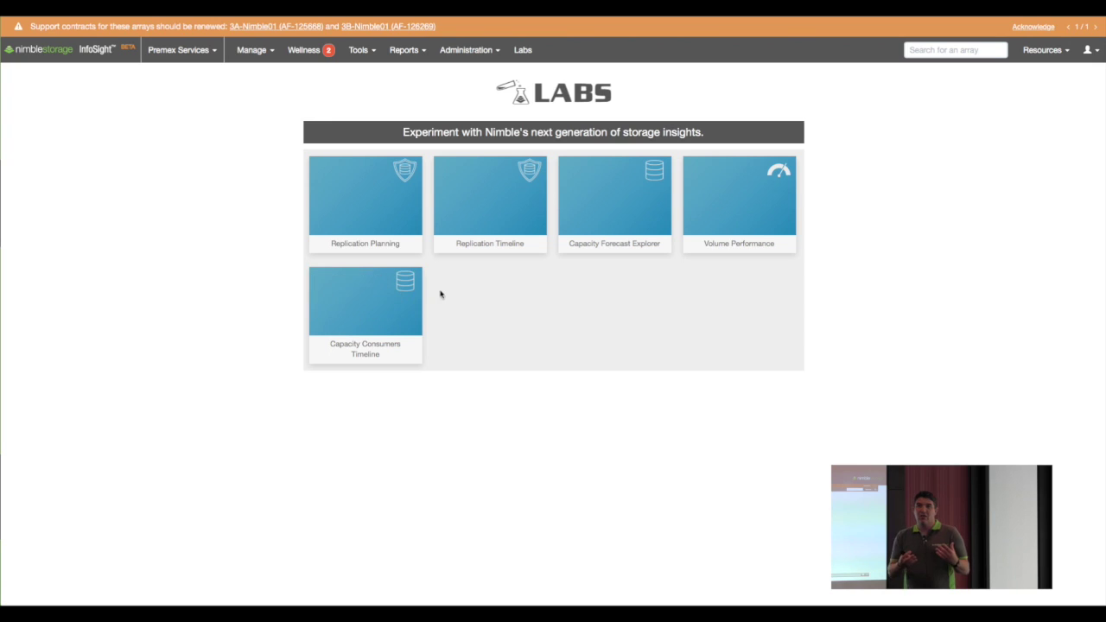
- Open the Volume Performance lab and choose the 3A-Nimble : default-3A-AFA pool
left_click(723, 248)
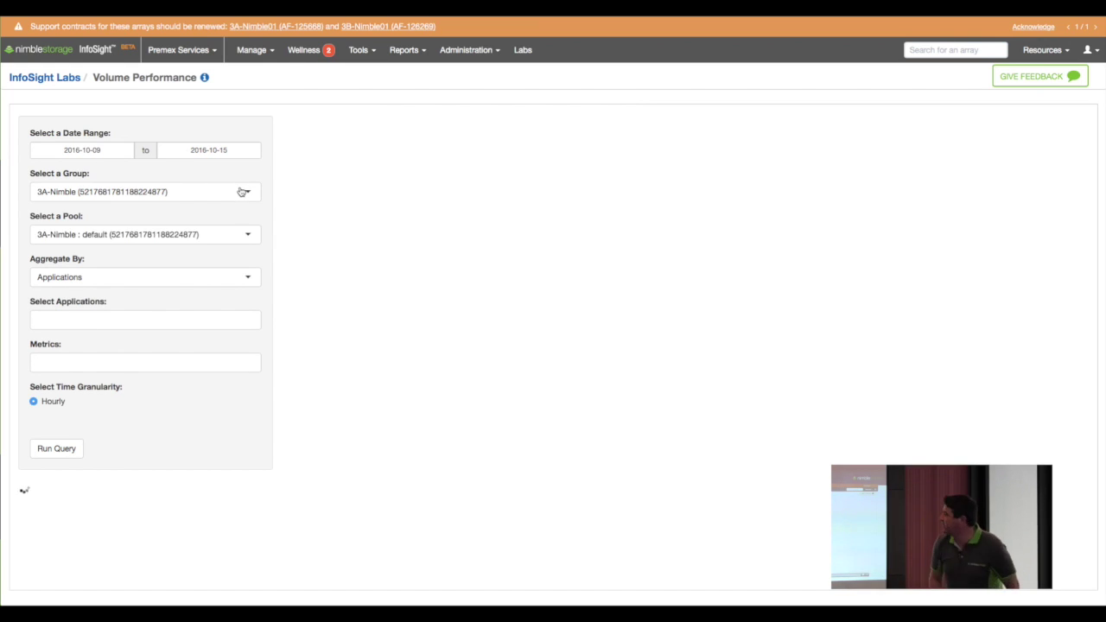
left_click(247, 234)
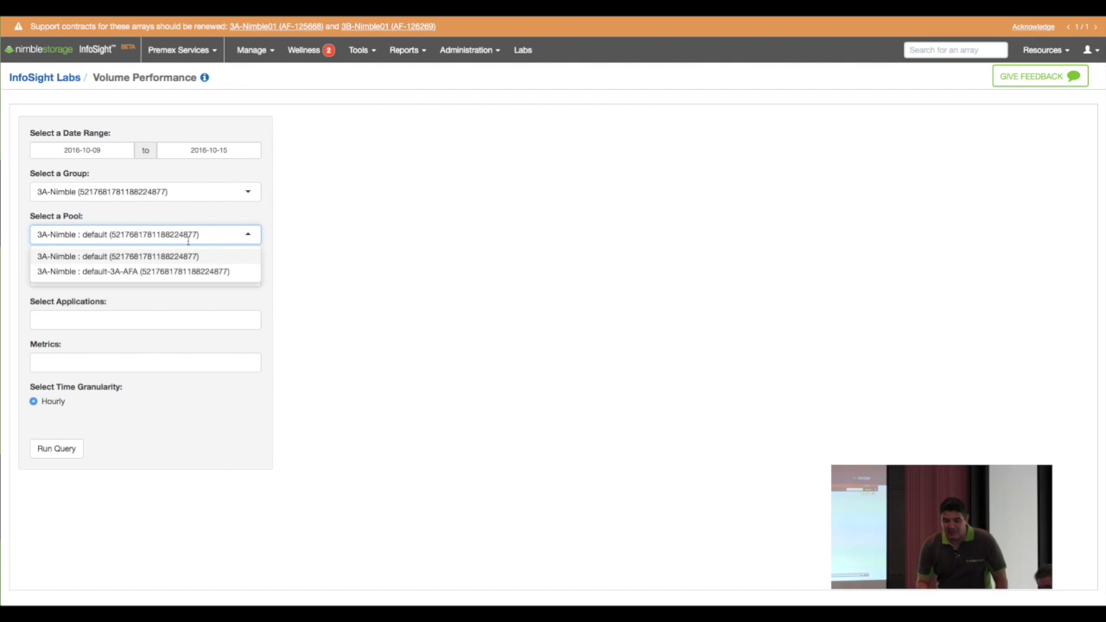
left_click(141, 272)
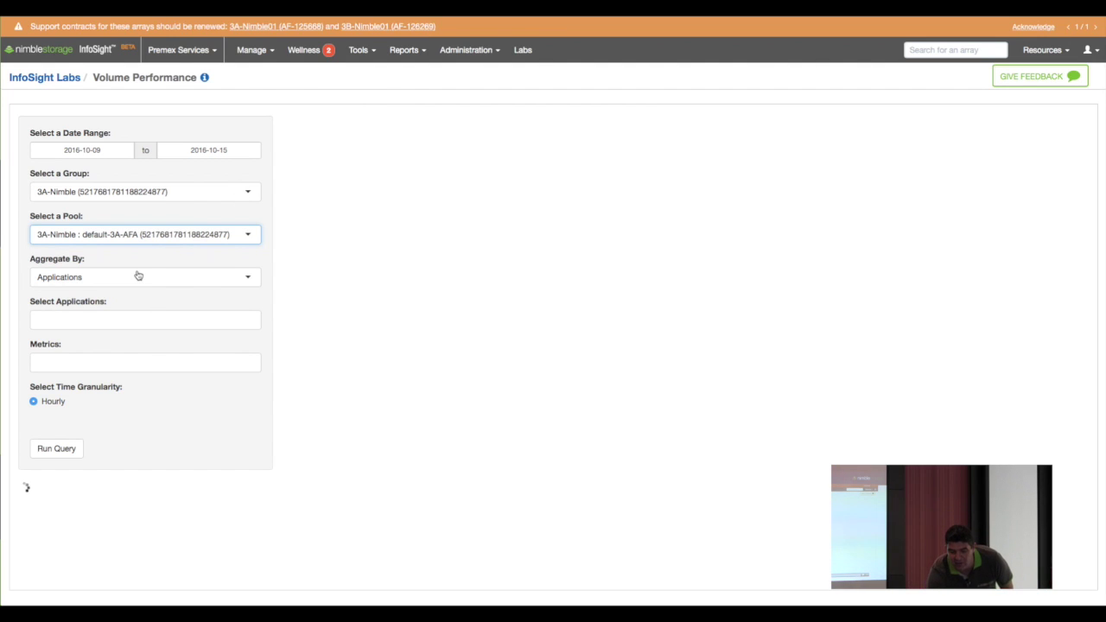
- Aggregate the query by Volumes and add the Nimble-AF-SQLServers volume
left_click(248, 276)
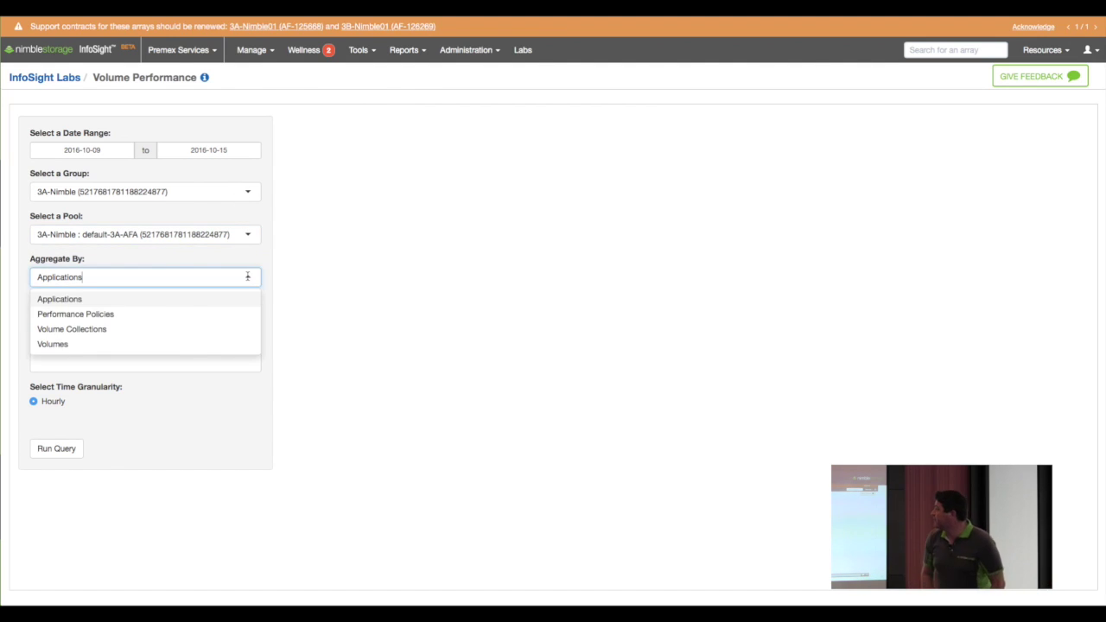
left_click(106, 345)
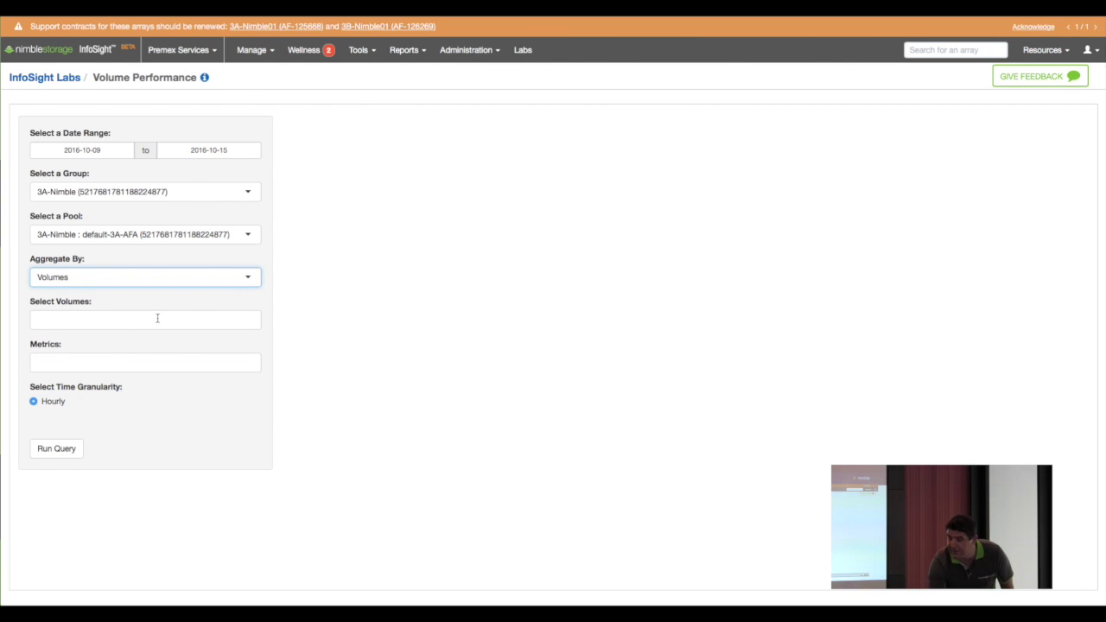
left_click(157, 317)
left_click(93, 387)
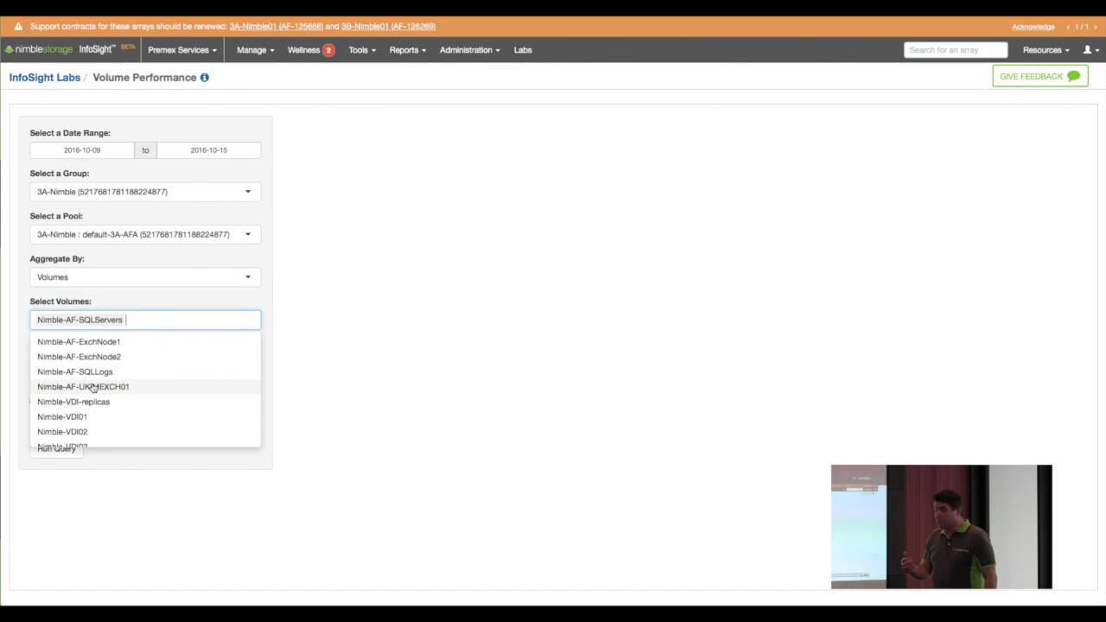
left_click(307, 337)
- Choose Operation Size Heatmap as the metric and run the volume performance query
left_click(151, 361)
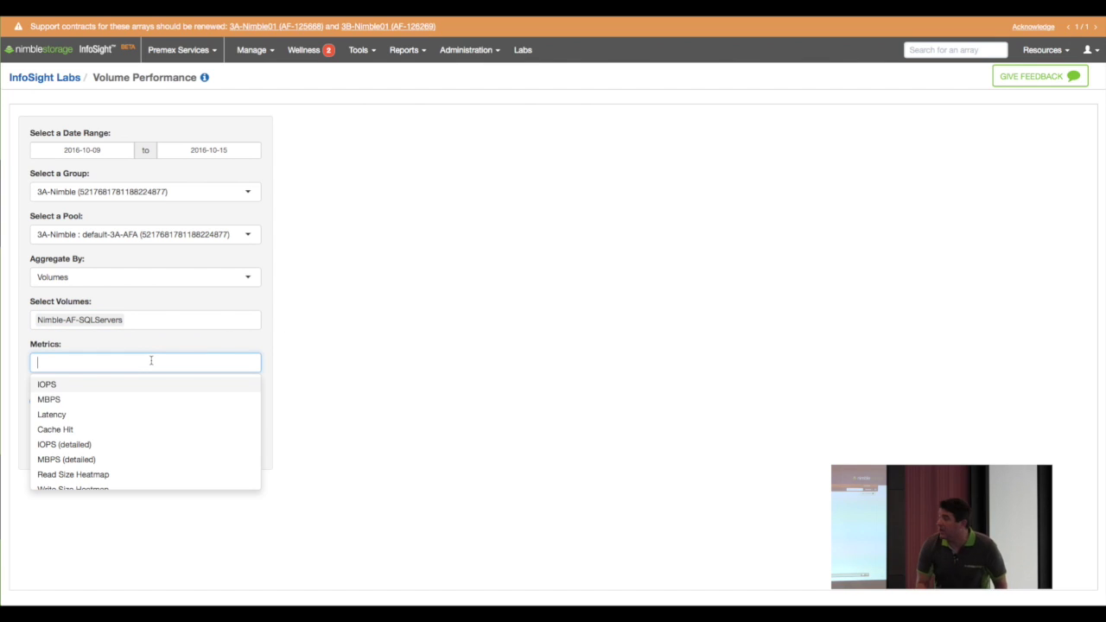
scroll(118, 437, "down", 3)
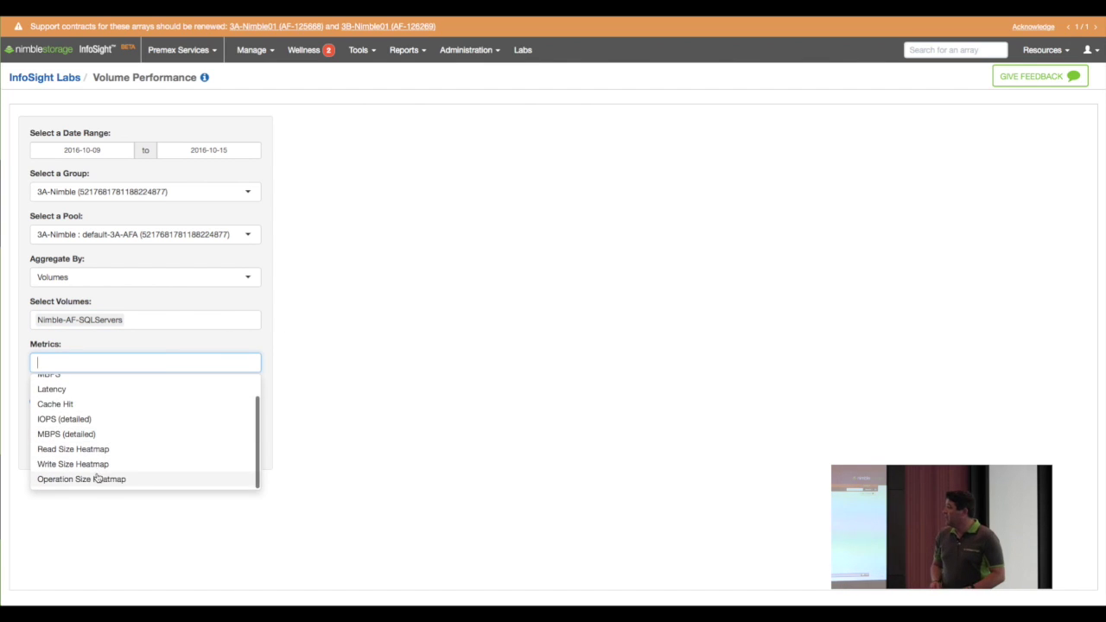
left_click(97, 478)
left_click(356, 443)
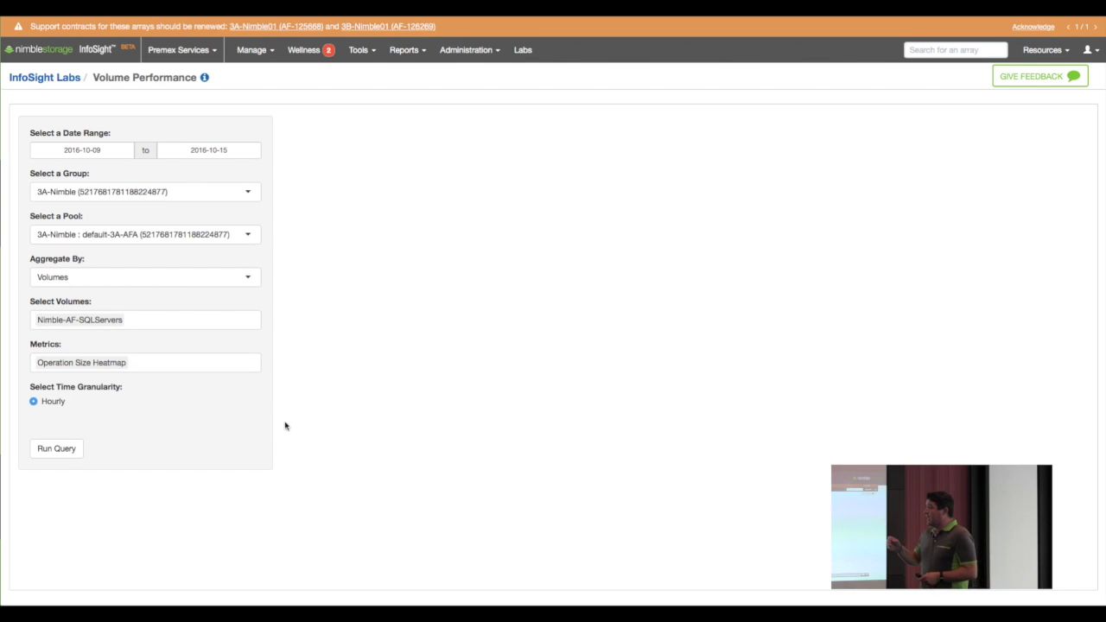
left_click(65, 450)
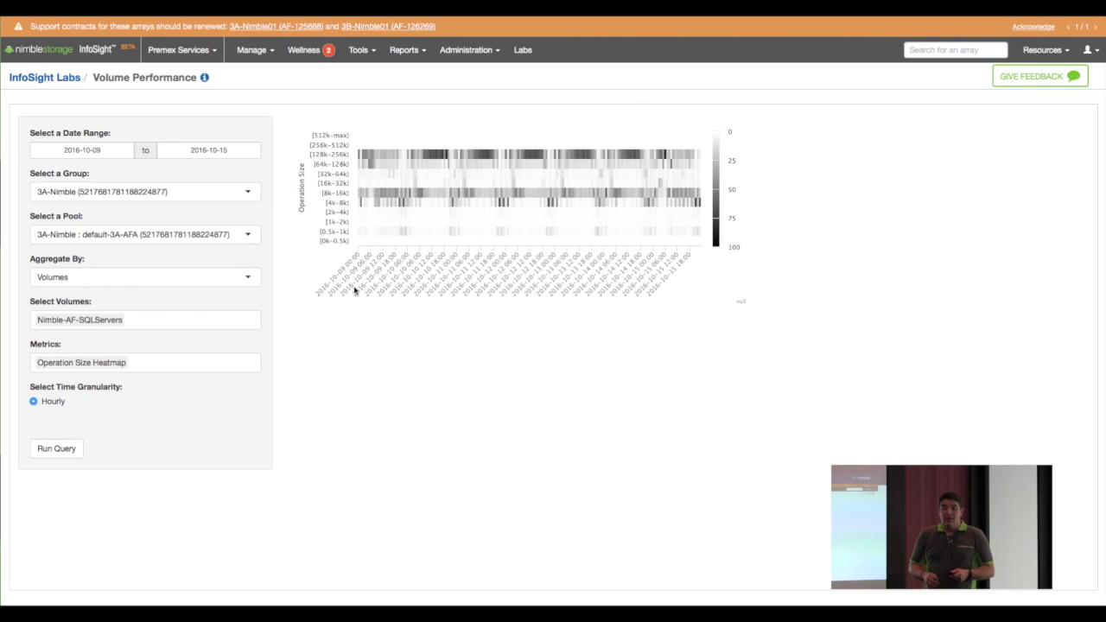
- Return to Labs, reopen Volume Performance and select the 3A-Nimble group for a new query
left_click(523, 50)
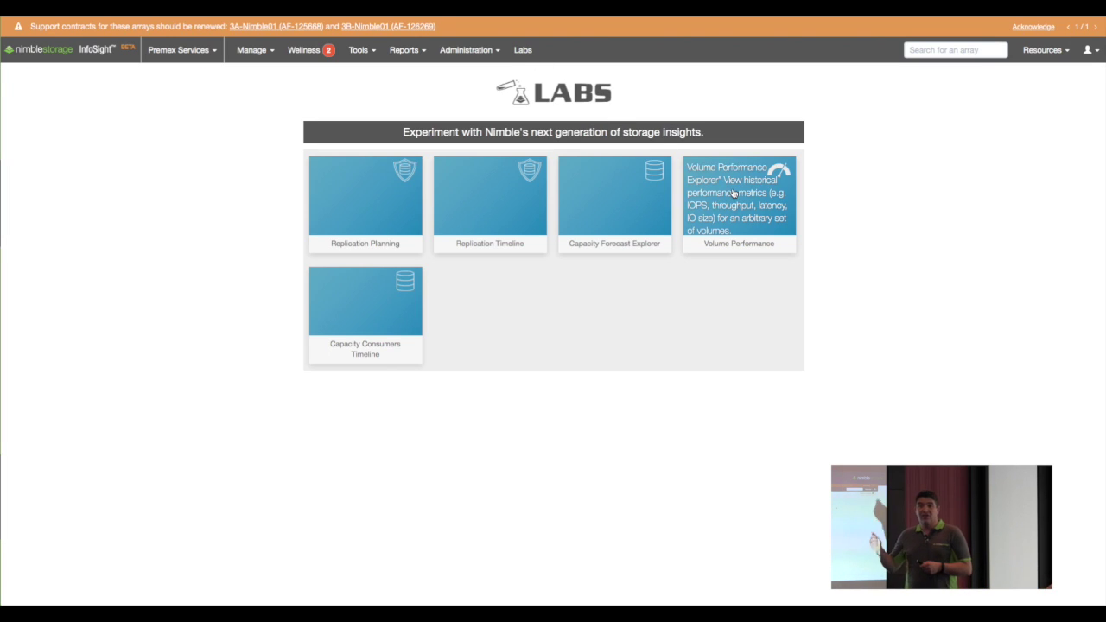
left_click(724, 187)
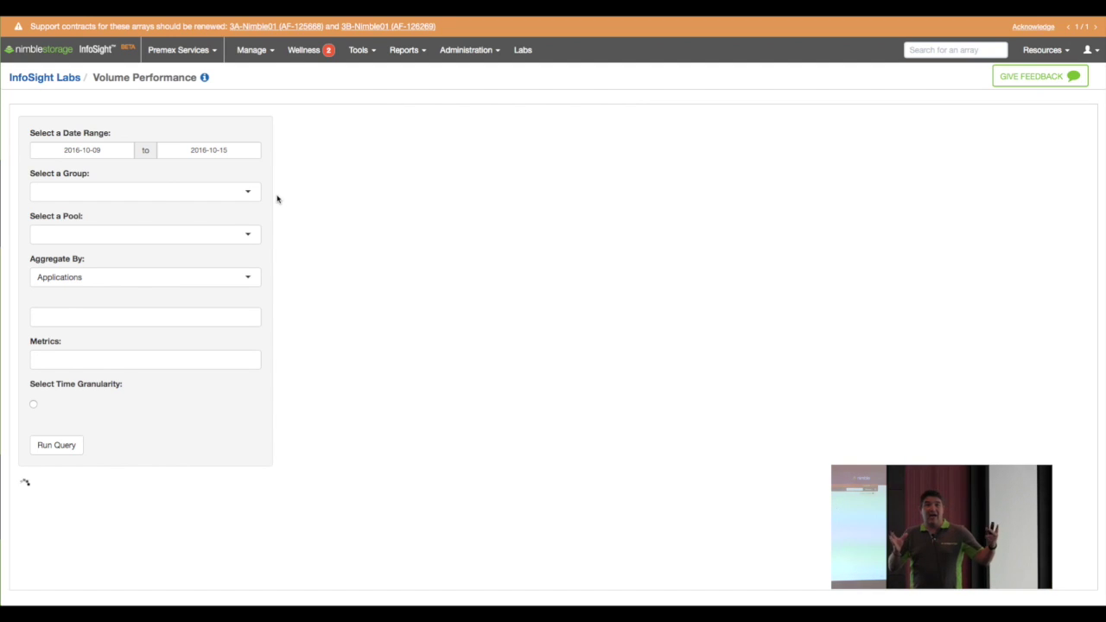
left_click(254, 192)
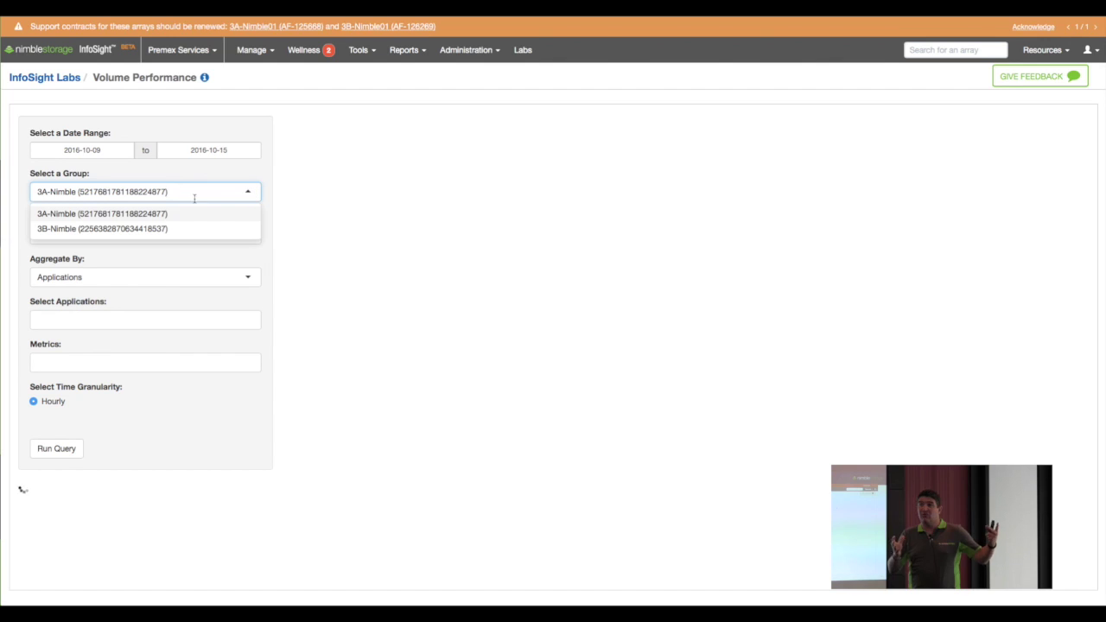
left_click(168, 213)
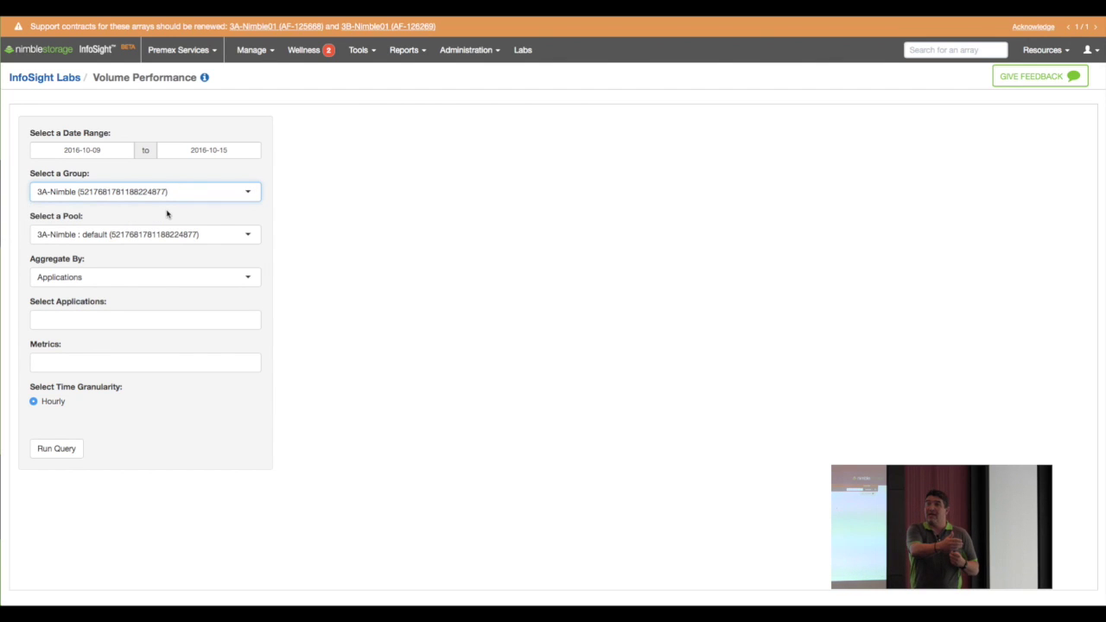
- Select the 3A-Nimble : default-3A-AFA pool and aggregate the volume performance query by Applications
left_click(234, 235)
left_click(168, 273)
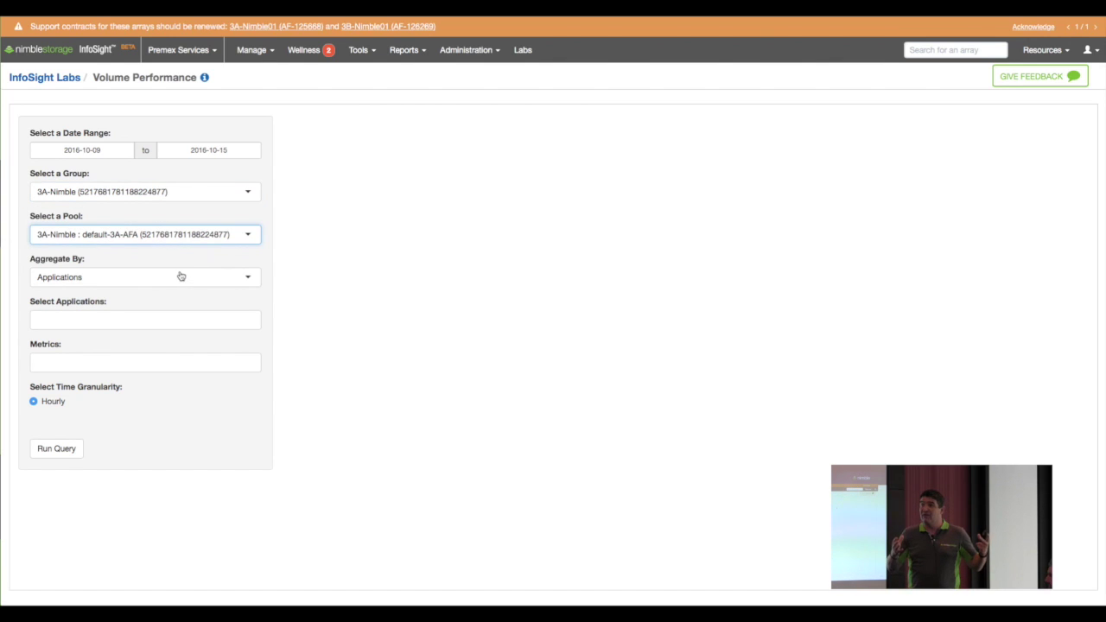
left_click(246, 277)
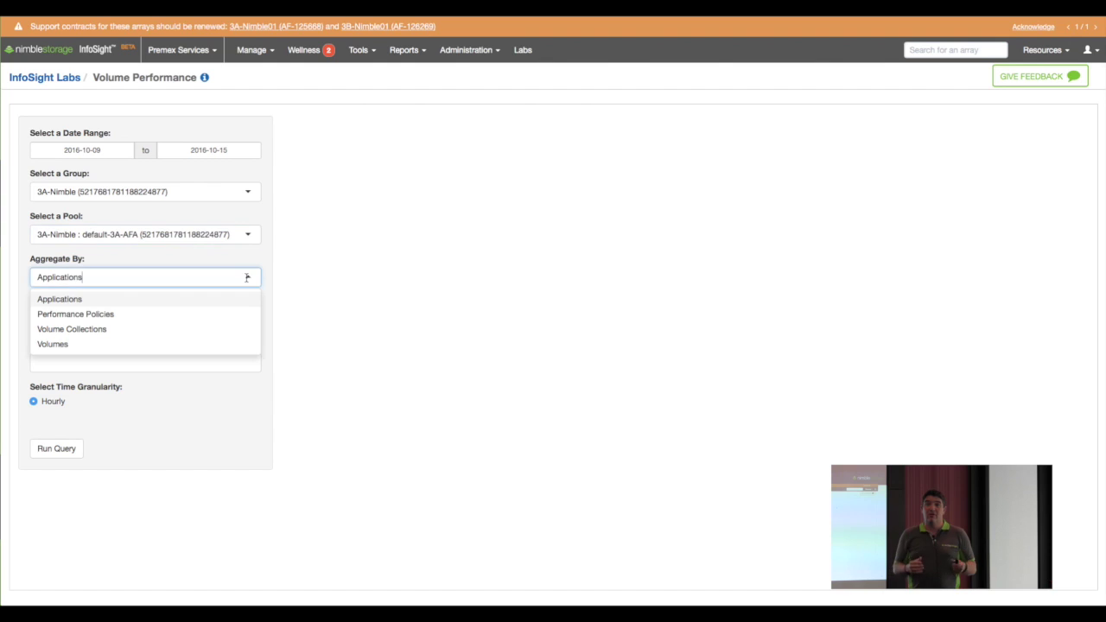
left_click(114, 302)
- Add SQL Server as the application covered by the volume performance query
left_click(125, 320)
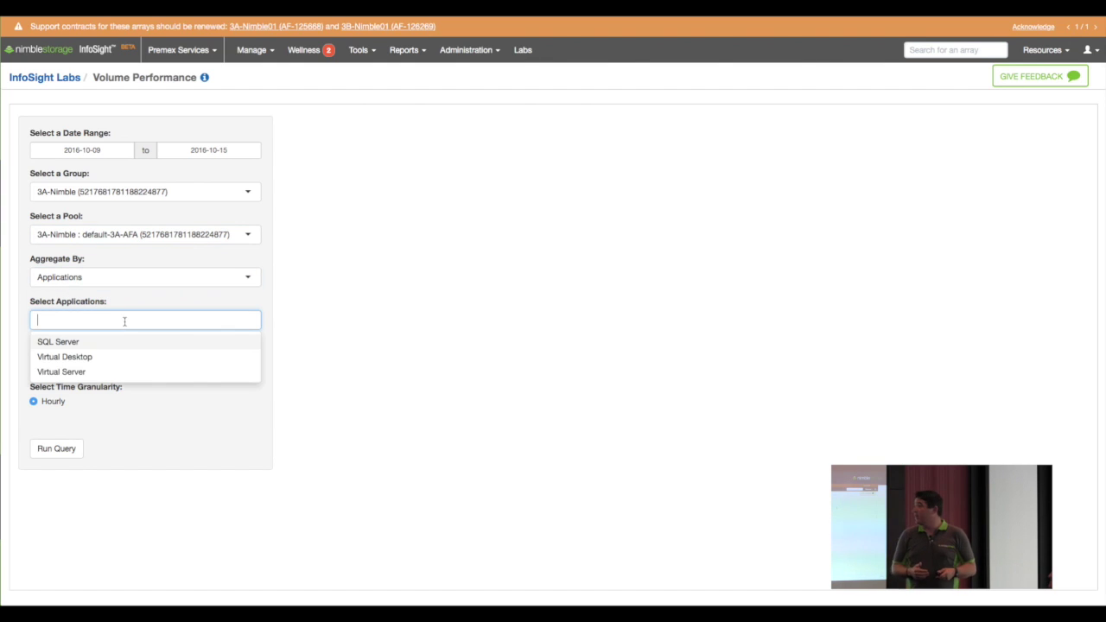
left_click(69, 343)
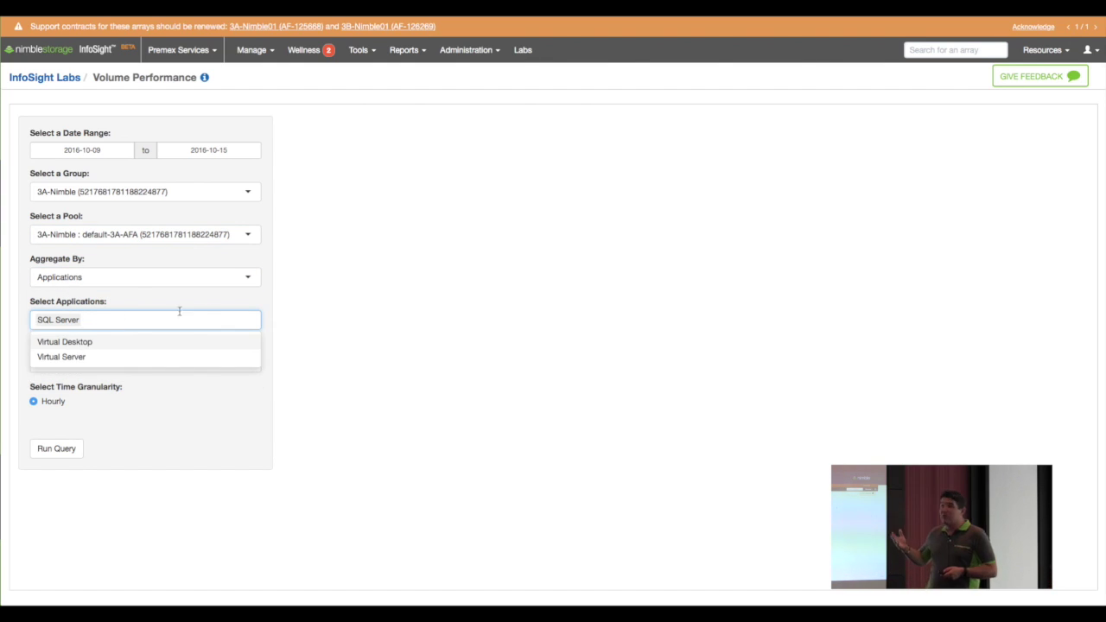
left_click(340, 334)
- Choose Operation Size Heatmap as the metric for the SQL Server application and run the query
left_click(173, 362)
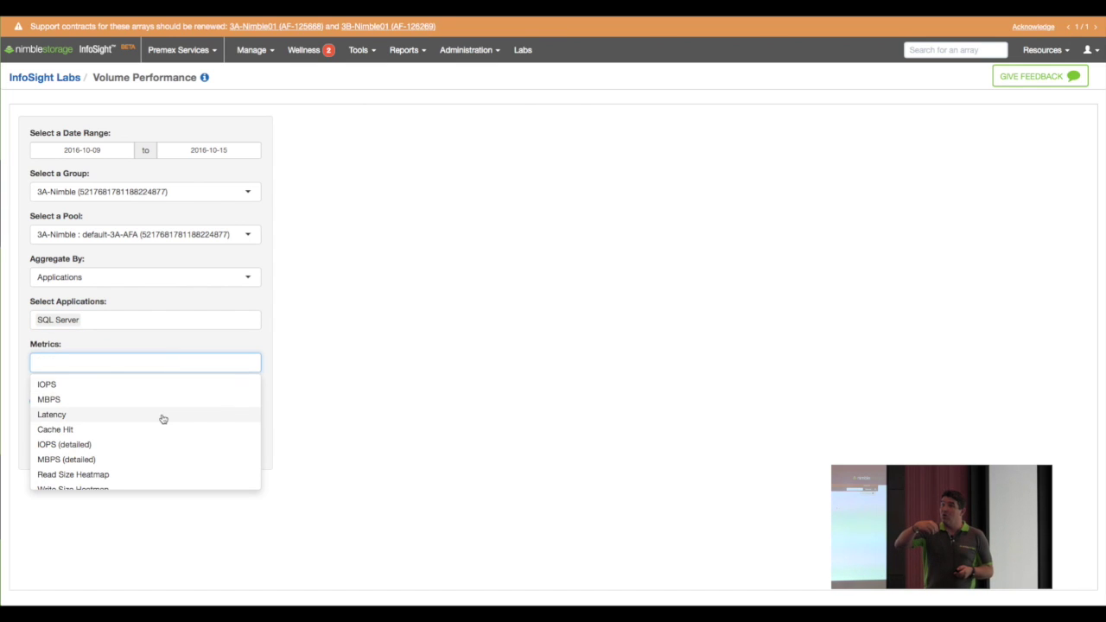
scroll(163, 419, "down", 2)
left_click(101, 478)
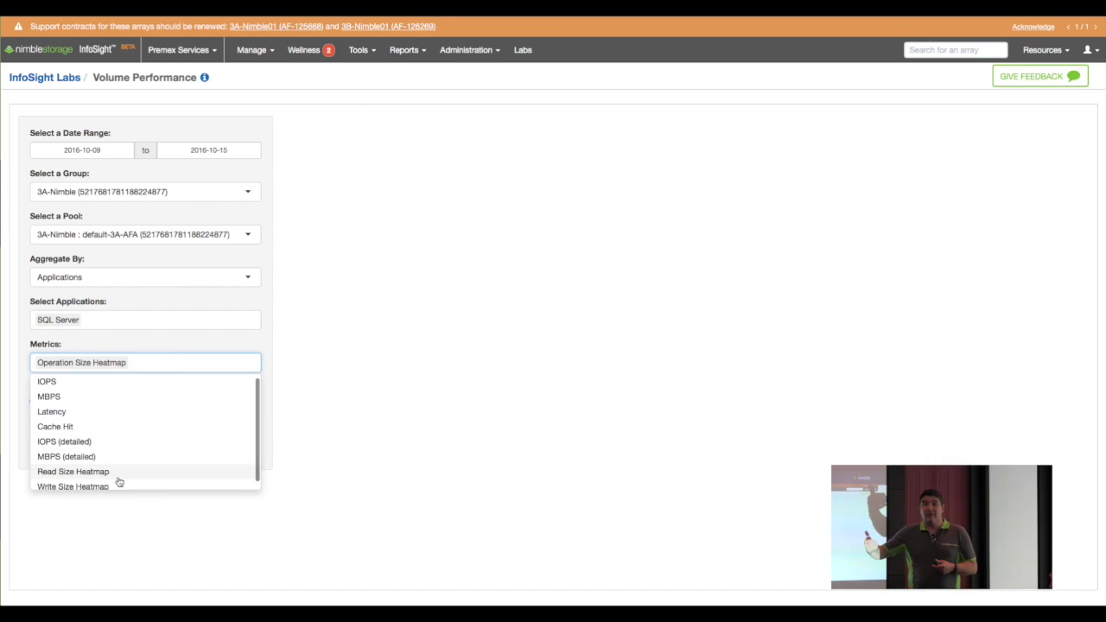
left_click(318, 465)
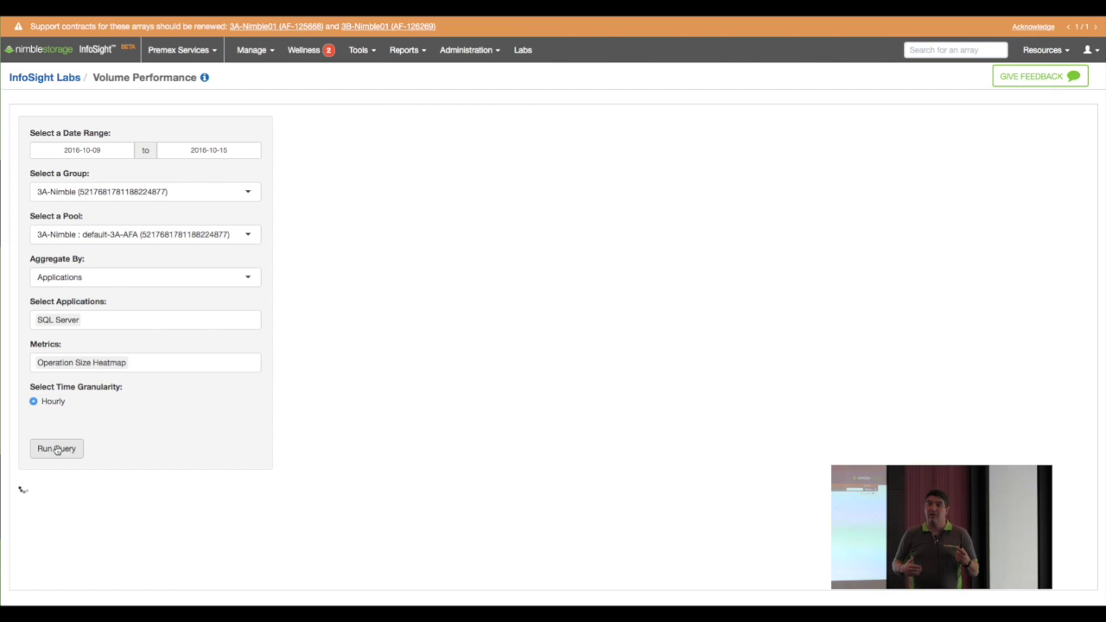